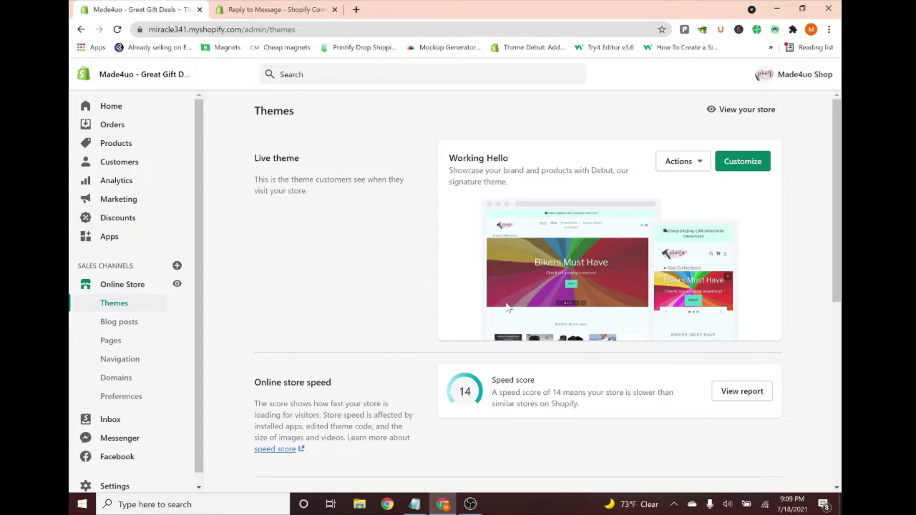
Review the edit-code step in the to-do notes, then return to Themes.
{"action": "left_click", "coordinate": [415, 504]}
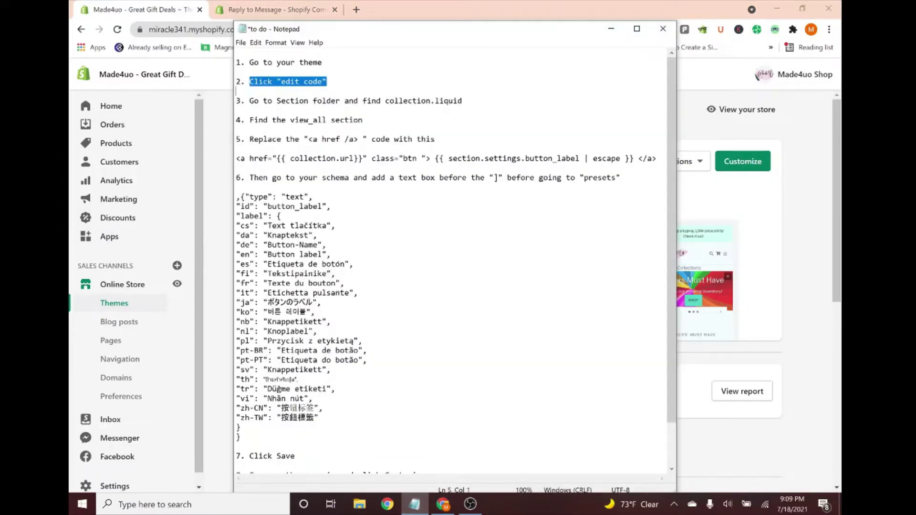
{"action": "key", "text": "Up"}
{"action": "key", "text": "shift+End"}
{"action": "key", "text": "Down"}
{"action": "key", "text": "Down"}
{"action": "key", "text": "Home"}
{"action": "key", "text": "shift+End"}
{"action": "left_click", "coordinate": [111, 310]}
{"action": "scroll", "coordinate": [665, 322], "scroll_direction": "down", "scroll_amount": 5}
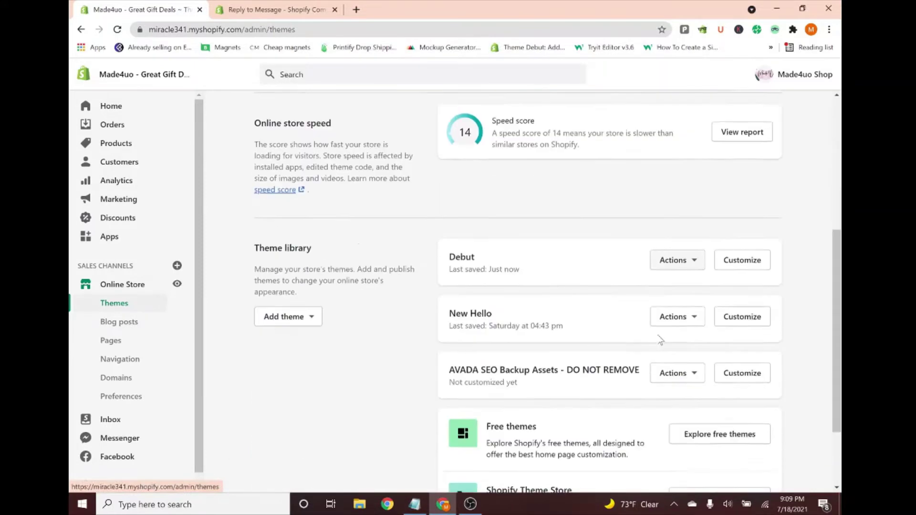
{"action": "scroll", "coordinate": [587, 240], "scroll_direction": "down", "scroll_amount": 2}
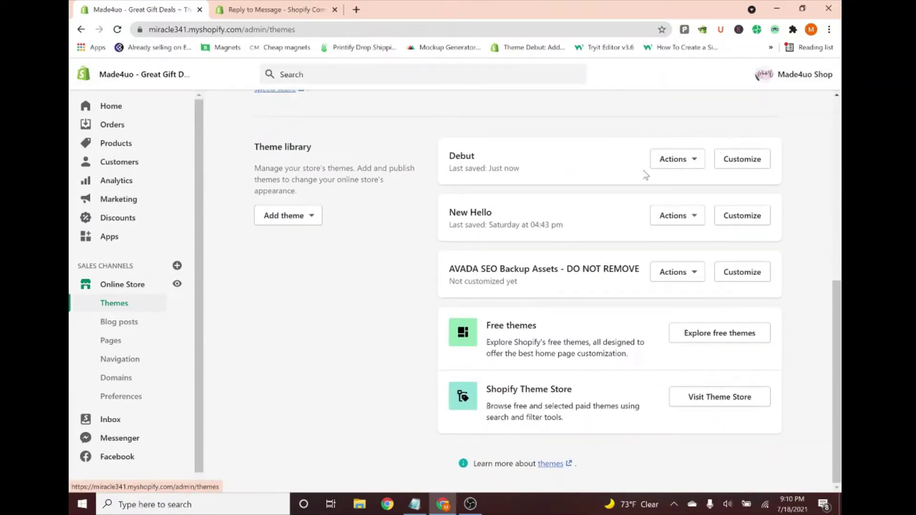
Open Debut's code editor from Actions and highlight collection.liquid in the notes.
{"action": "left_click", "coordinate": [673, 159]}
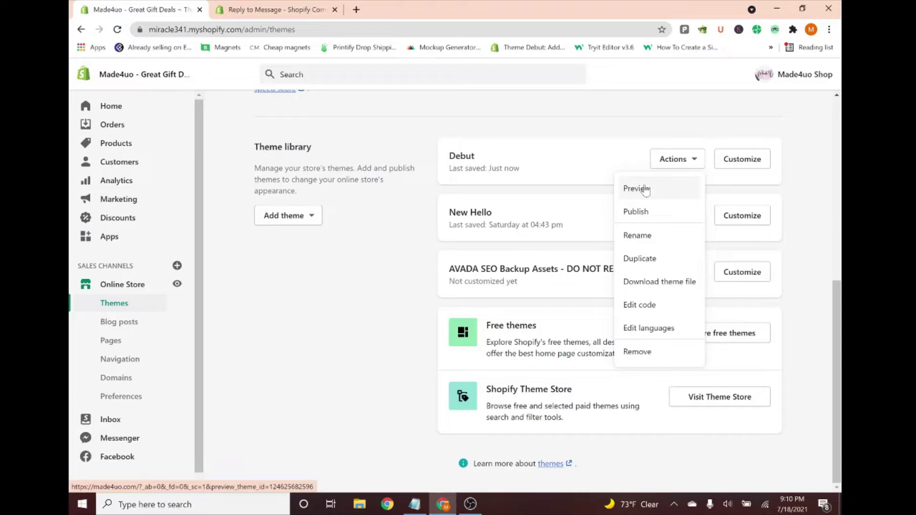
{"action": "left_click", "coordinate": [640, 305]}
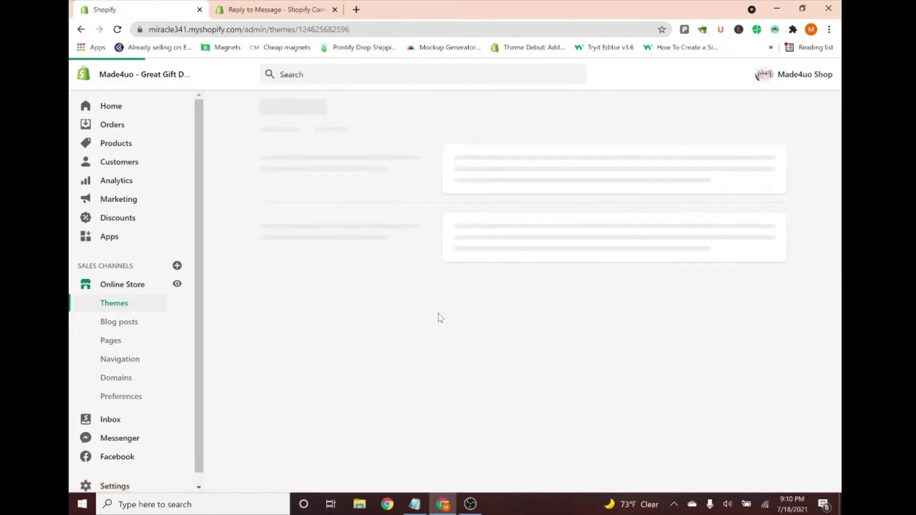
{"action": "left_click", "coordinate": [414, 506]}
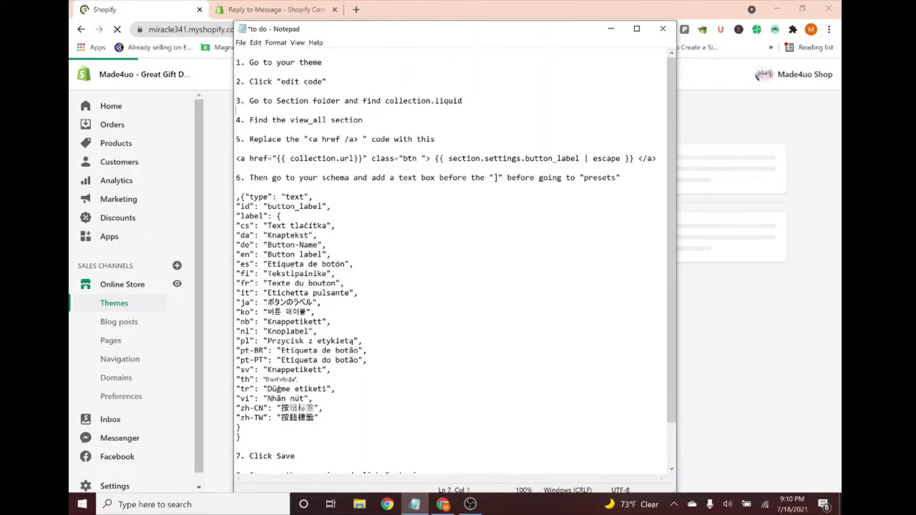
{"action": "double_click", "coordinate": [423, 101]}
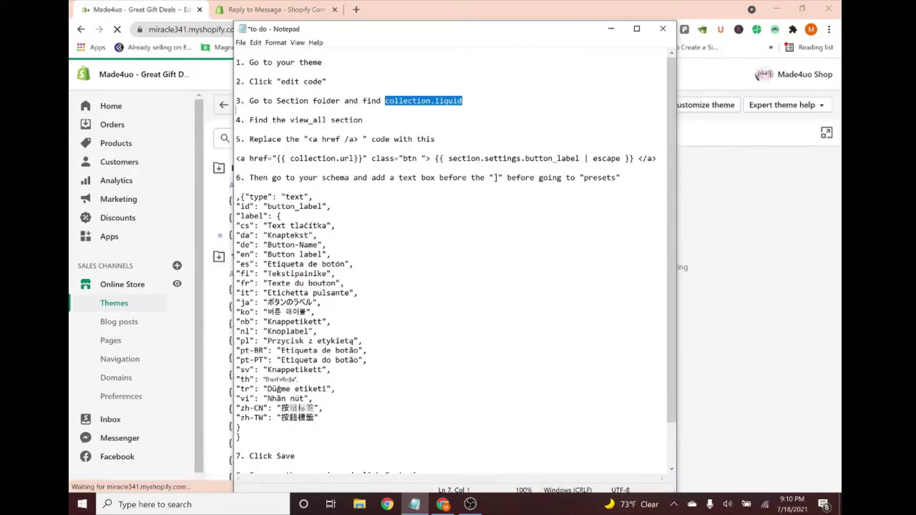
Collapse Layout and Templates, expand Sections, and open collection.liquid.
{"action": "left_click", "coordinate": [610, 28]}
{"action": "left_click", "coordinate": [219, 167]}
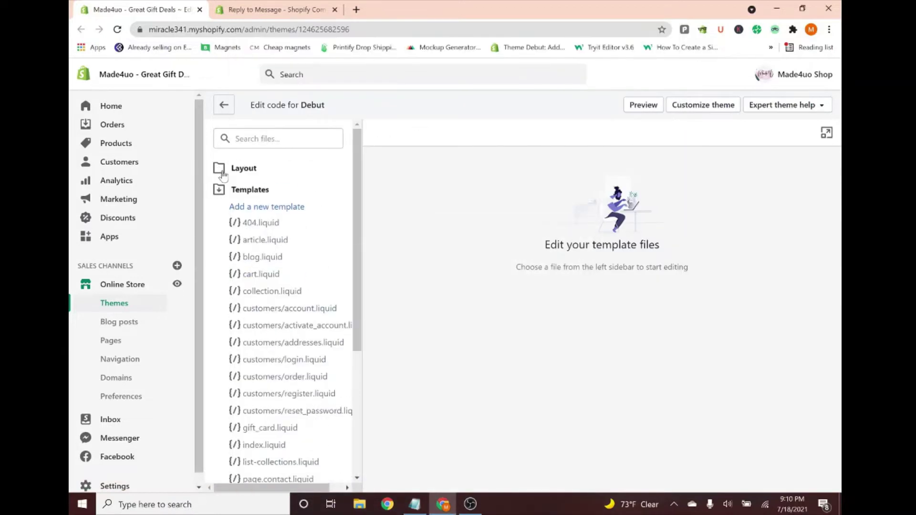
{"action": "left_click", "coordinate": [219, 190]}
{"action": "left_click", "coordinate": [219, 211]}
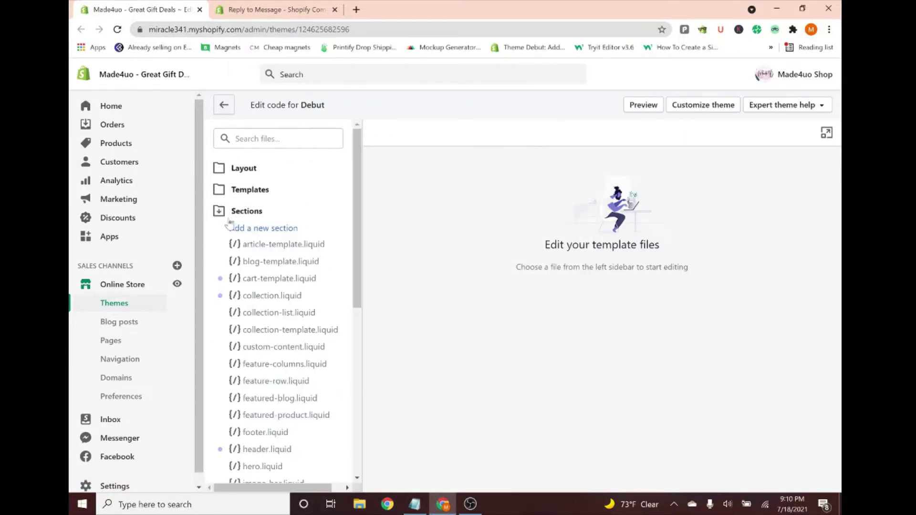
{"action": "left_click", "coordinate": [256, 296]}
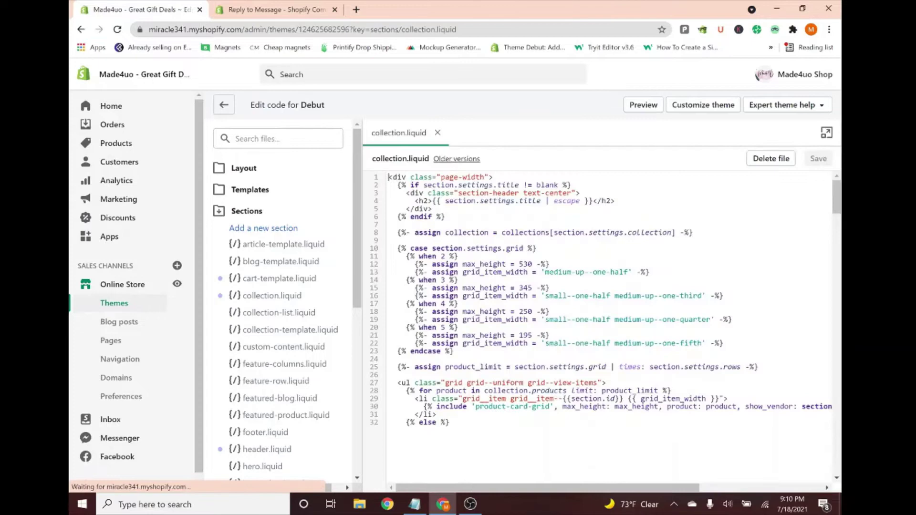
Check the view_all step in the to-do notes and return to the editor.
{"action": "left_click", "coordinate": [417, 504]}
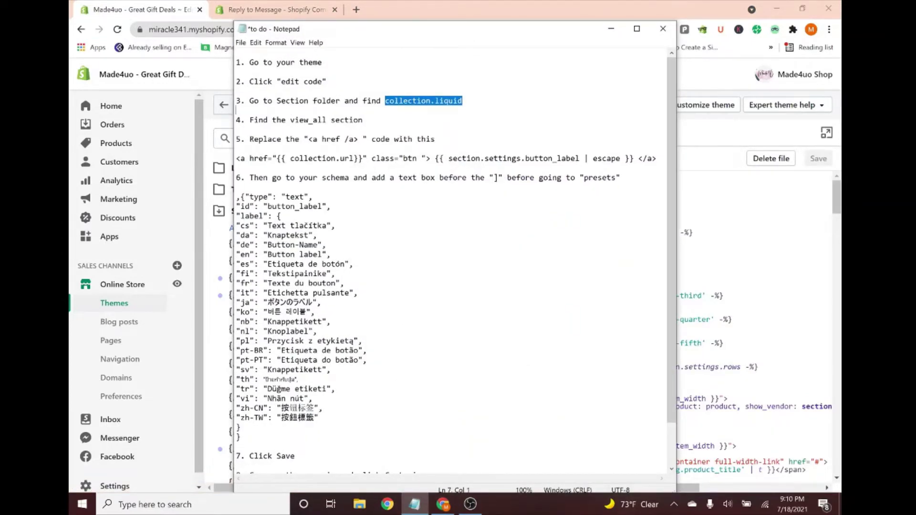
{"action": "left_click_drag", "start_coordinate": [295, 120], "coordinate": [362, 119]}
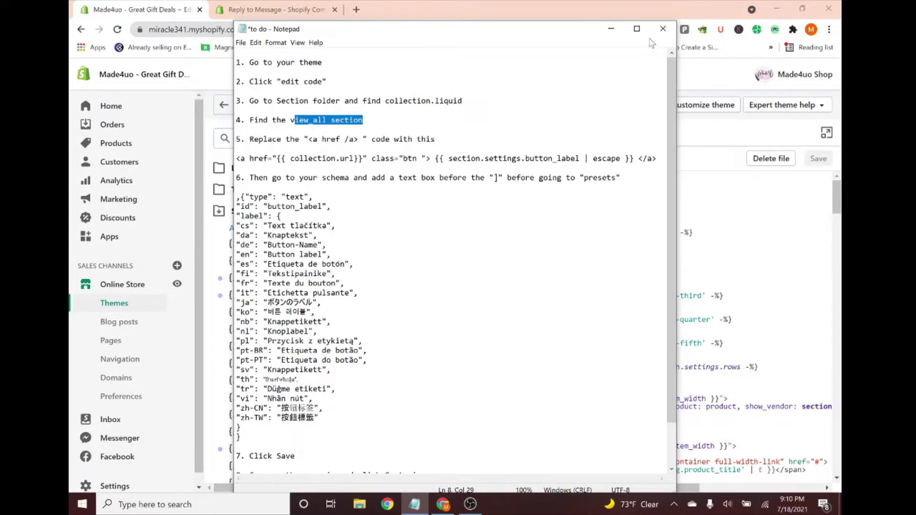
{"action": "left_click", "coordinate": [611, 29]}
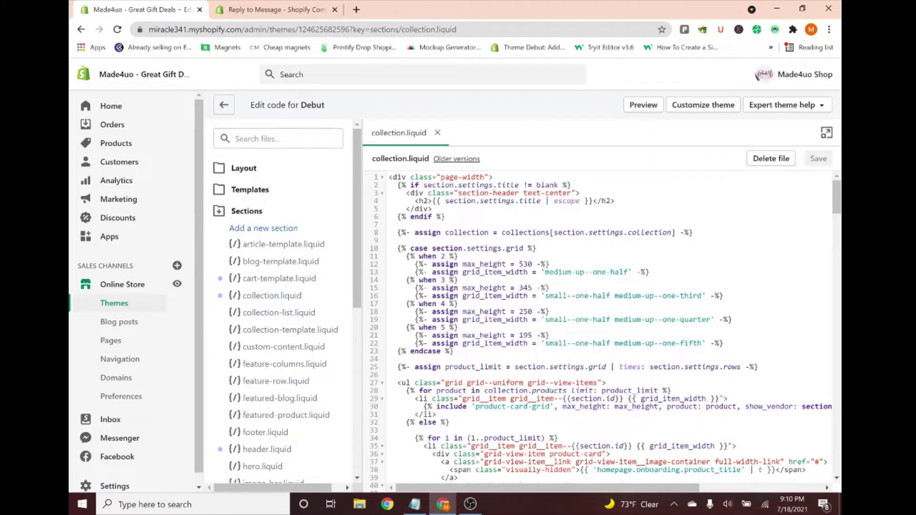
Select the view_all block (lines 52–59) and the notes' replacement href line.
{"action": "key", "text": "ctrl+f"}
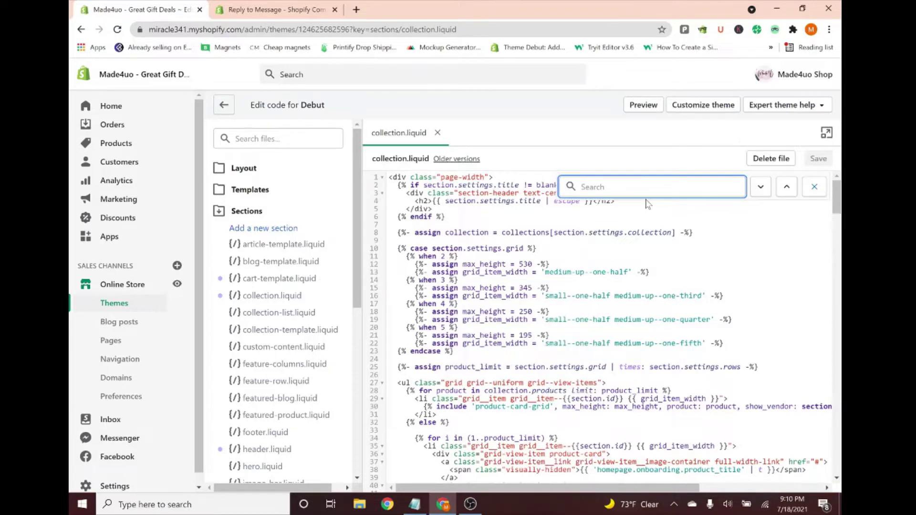
{"action": "type", "text": "view_"}
{"action": "type", "text": "all"}
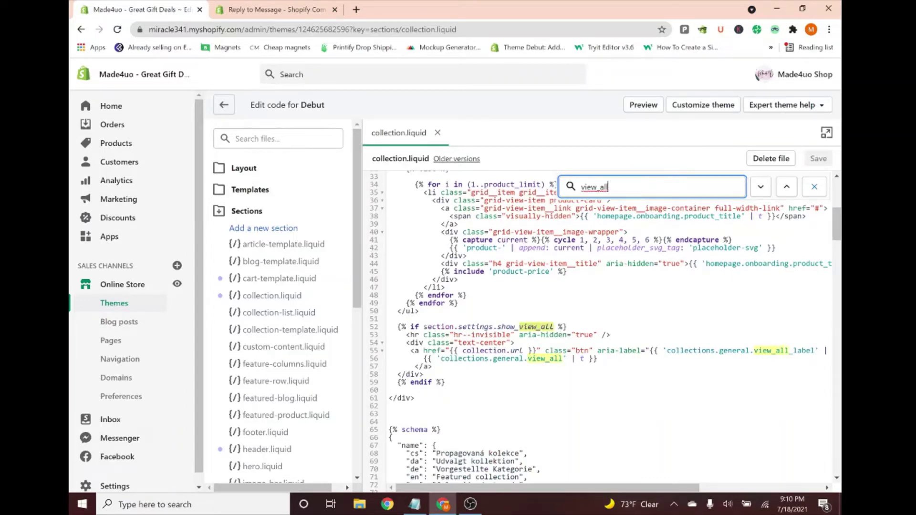
{"action": "left_click_drag", "start_coordinate": [398, 327], "coordinate": [447, 382]}
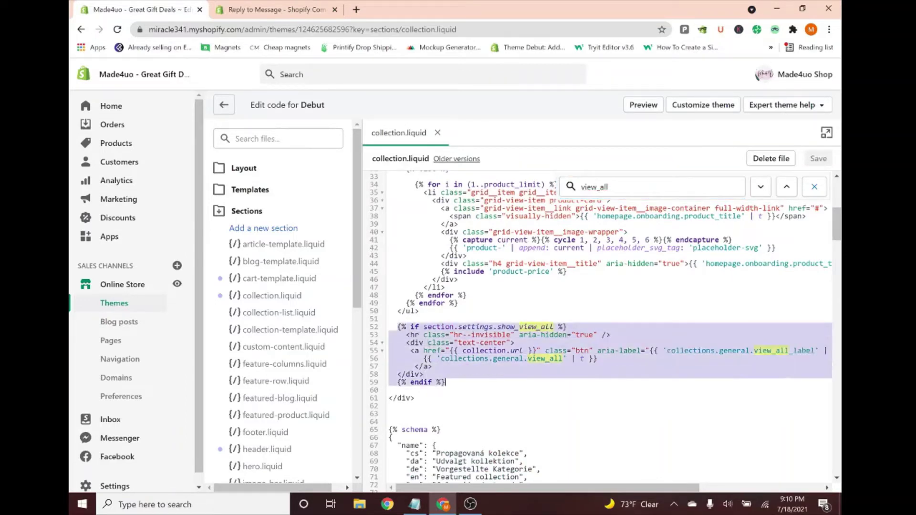
{"action": "left_click", "coordinate": [415, 505]}
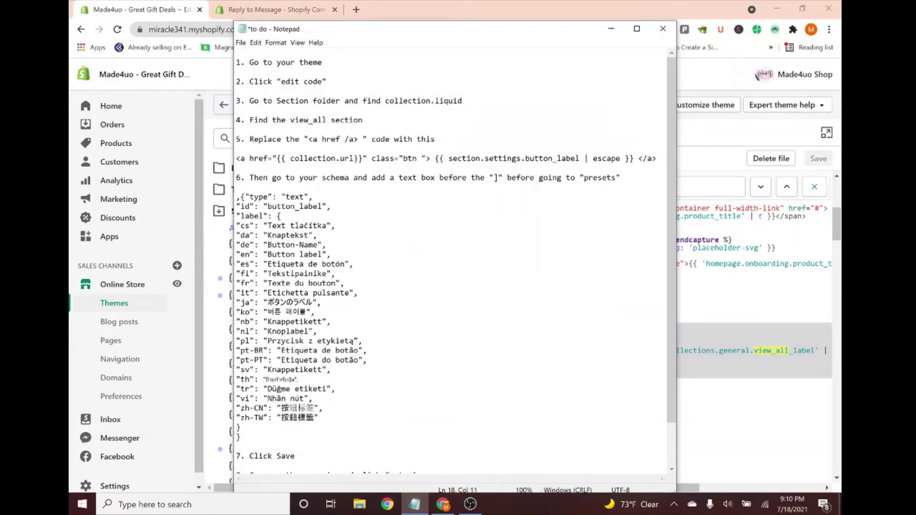
{"action": "left_click_drag", "start_coordinate": [308, 139], "coordinate": [421, 140]}
{"action": "left_click", "coordinate": [317, 159]}
{"action": "left_click_drag", "start_coordinate": [236, 158], "coordinate": [657, 160]}
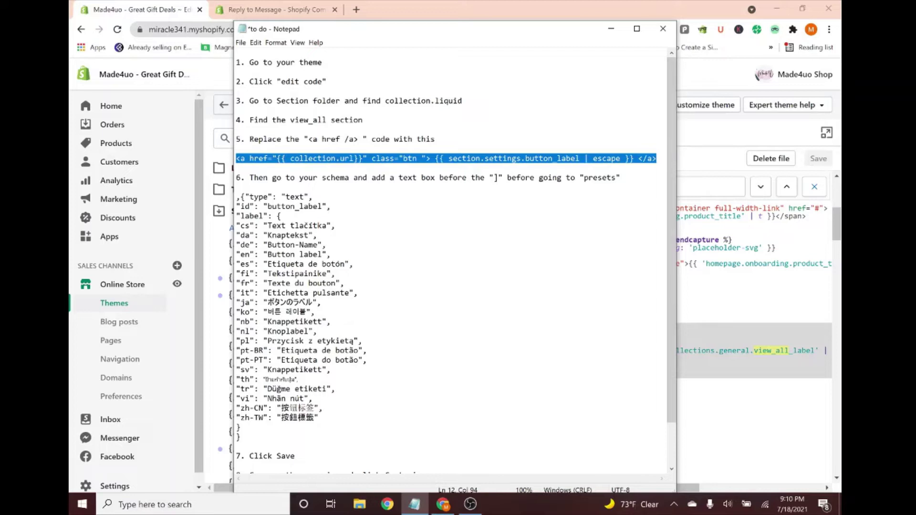
Paste the button_label href line over the old view_all link on lines 55–57.
{"action": "left_click", "coordinate": [610, 29]}
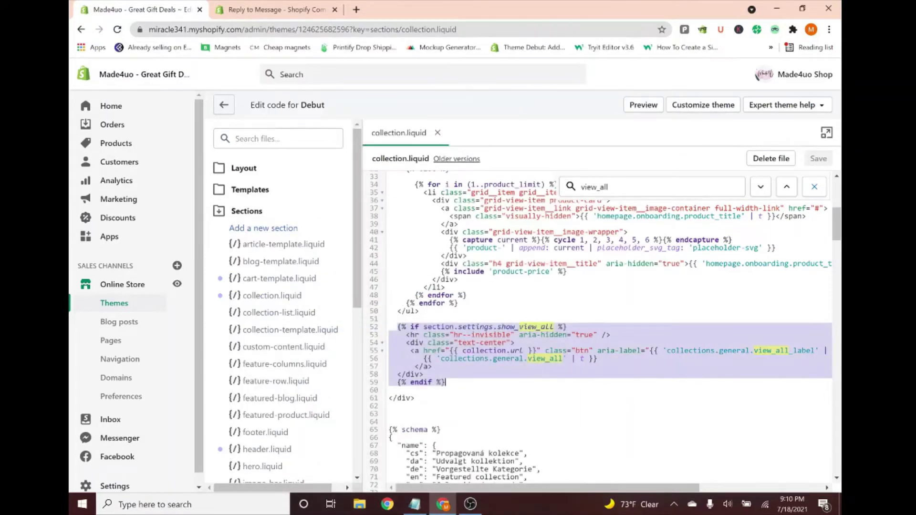
{"action": "left_click", "coordinate": [434, 366]}
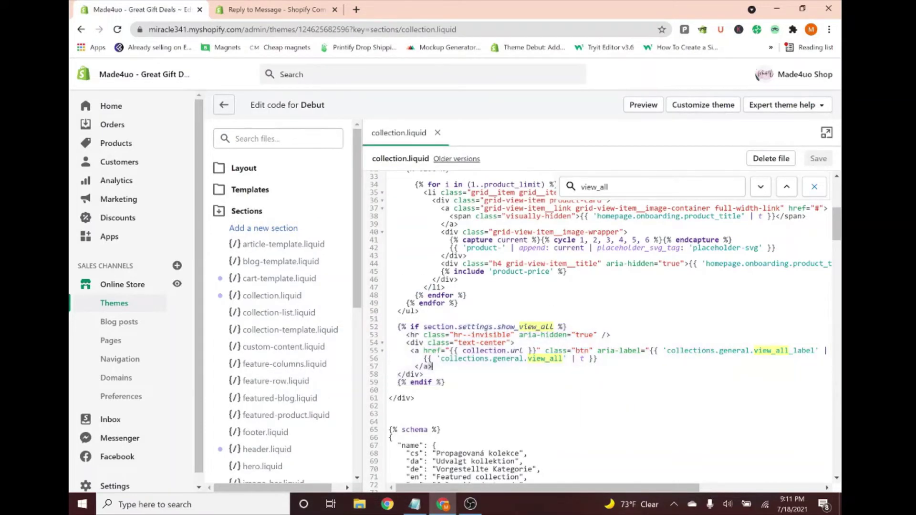
{"action": "key", "text": "BackSpace"}
{"action": "key", "text": "ctrl+z"}
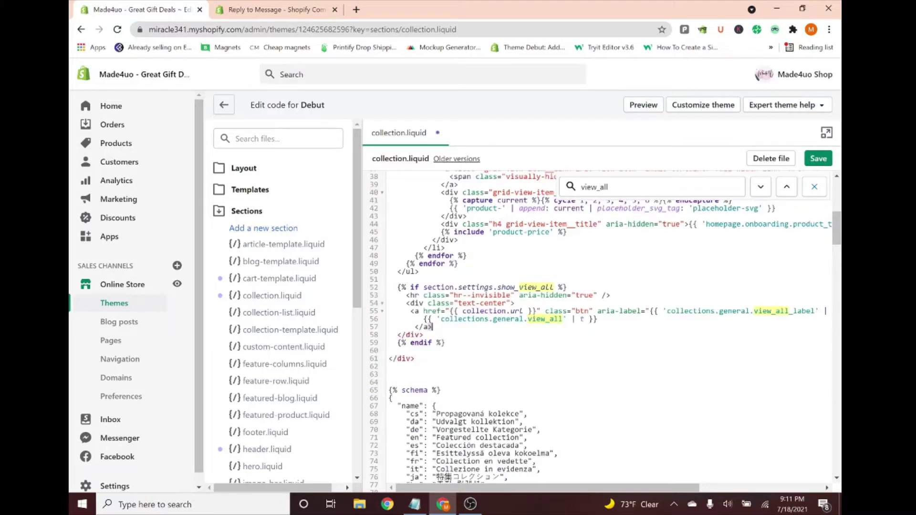
{"action": "type", "text": ">"}
{"action": "key", "text": "shift+Up"}
{"action": "key", "text": "shift+Up"}
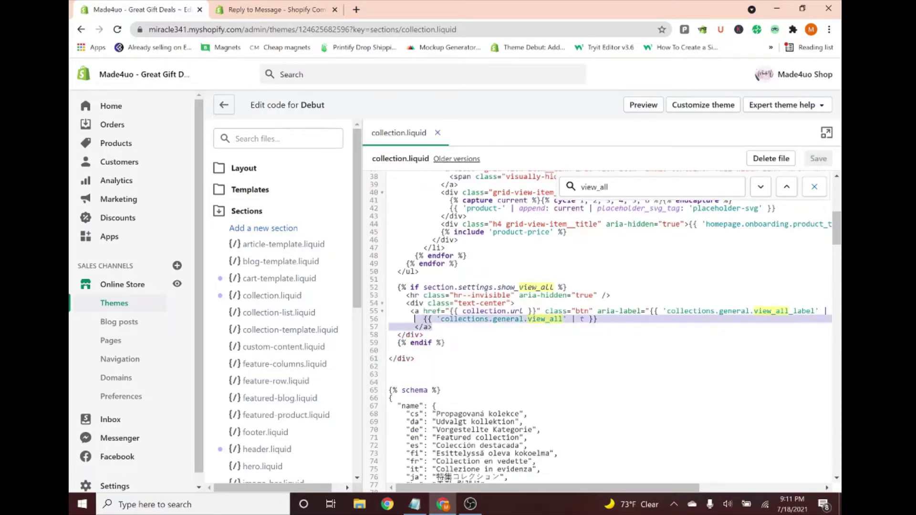
{"action": "type", "text": "<a href=\"{{ collection.url}}\" class=\"btn \"> {{ section.settings.button_label | escape }} </a>"}
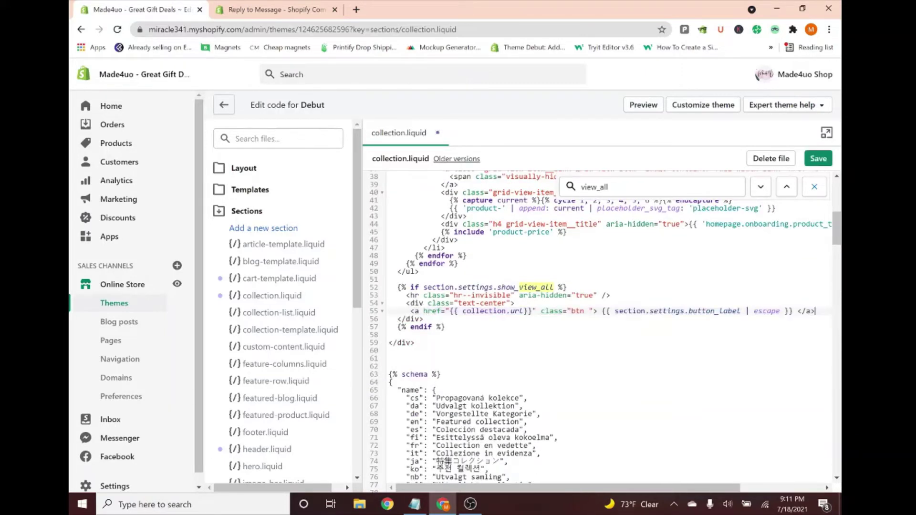
In the notes, select the ',{type: text' button_label block through its closing brace.
{"action": "left_click", "coordinate": [415, 505]}
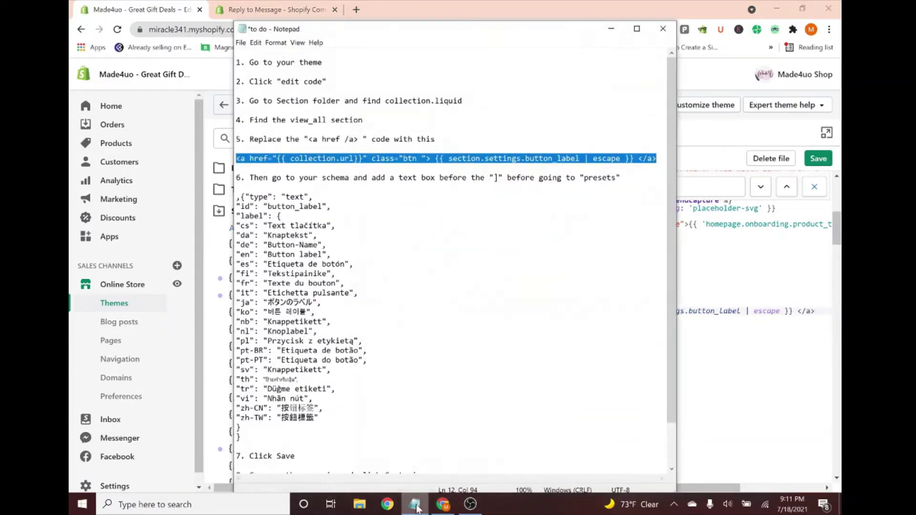
{"action": "left_click", "coordinate": [471, 491]}
{"action": "key", "text": "Up"}
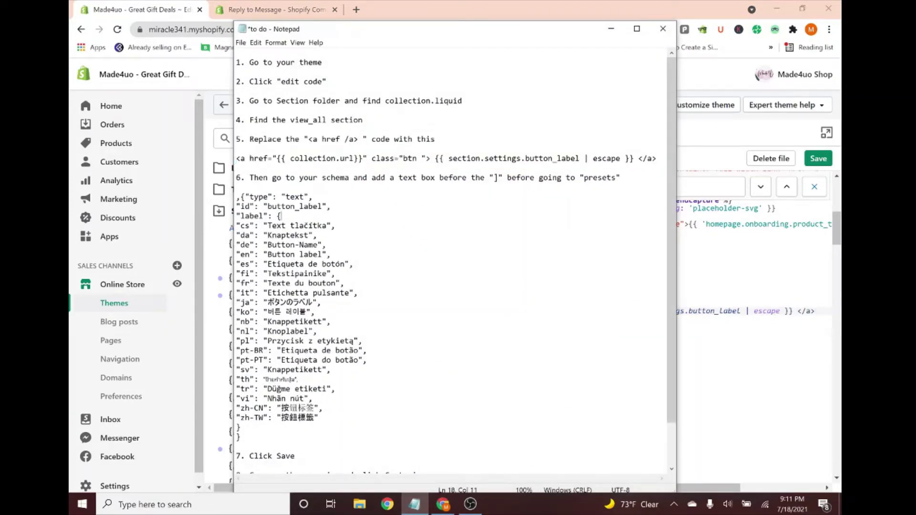
{"action": "left_click_drag", "start_coordinate": [400, 178], "coordinate": [434, 177]}
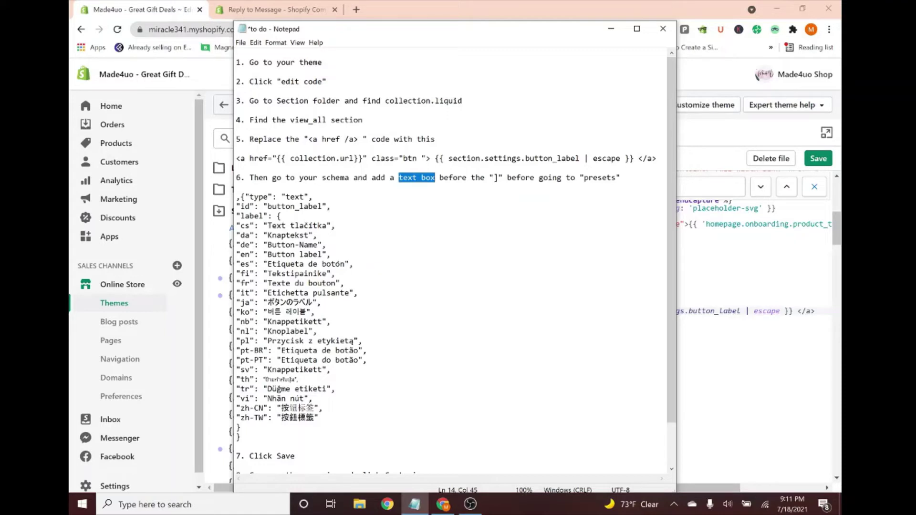
{"action": "left_click_drag", "start_coordinate": [493, 178], "coordinate": [501, 177]}
{"action": "left_click", "coordinate": [555, 178]}
{"action": "left_click_drag", "start_coordinate": [589, 177], "coordinate": [623, 178]}
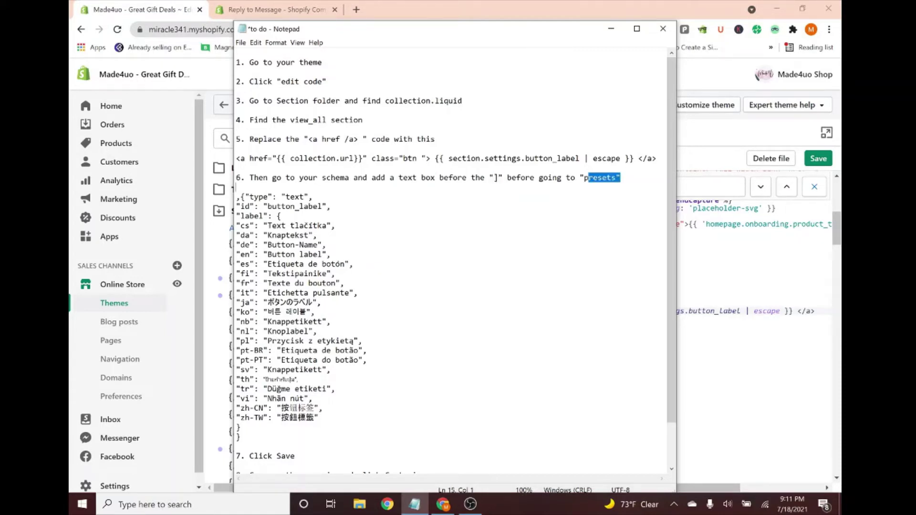
{"action": "mouse_move", "coordinate": [237, 193]}
{"action": "left_mouse_down"}
{"action": "mouse_move", "coordinate": [285, 360]}
{"action": "mouse_move", "coordinate": [238, 437]}
{"action": "left_mouse_up"}
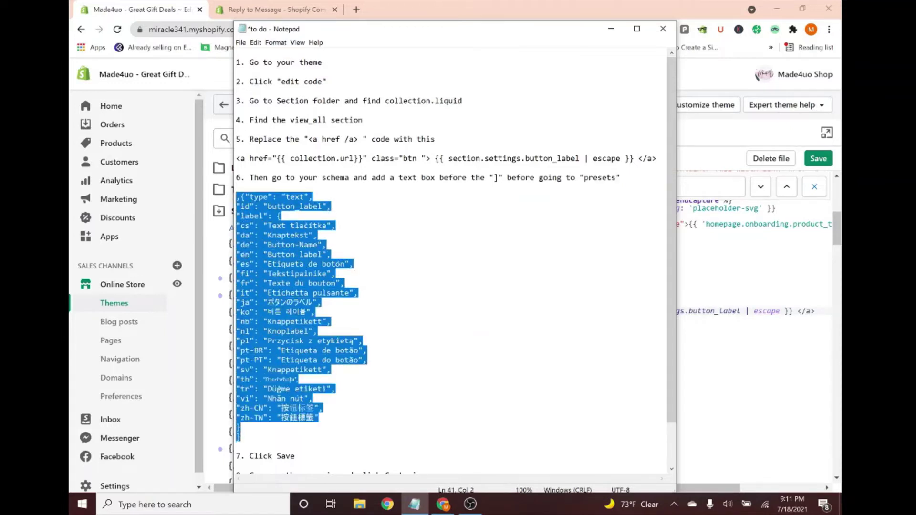
{"action": "left_click", "coordinate": [237, 187]}
{"action": "left_click_drag", "start_coordinate": [237, 195], "coordinate": [238, 433]}
{"action": "key", "text": "ctrl+c"}
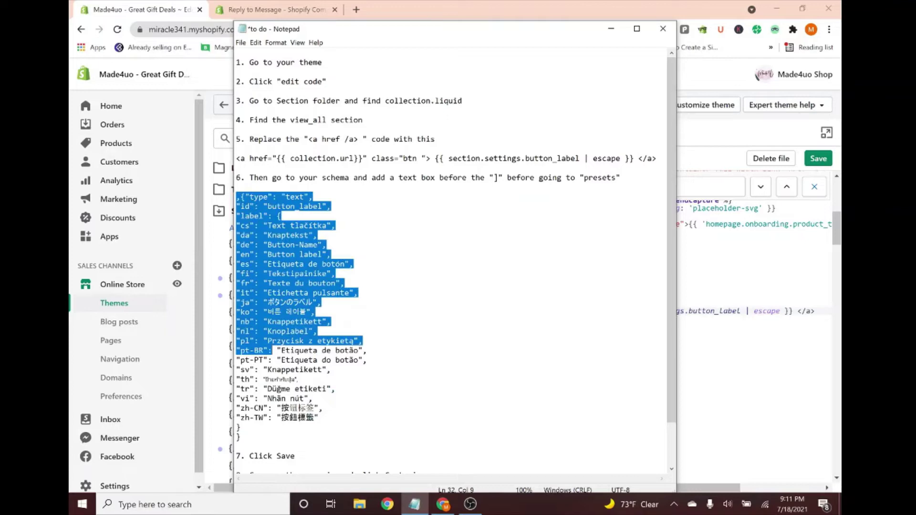
Paste the button_label block on a new line before presets and save collection.liquid.
{"action": "left_click", "coordinate": [611, 29]}
{"action": "key", "text": "ctrl+f"}
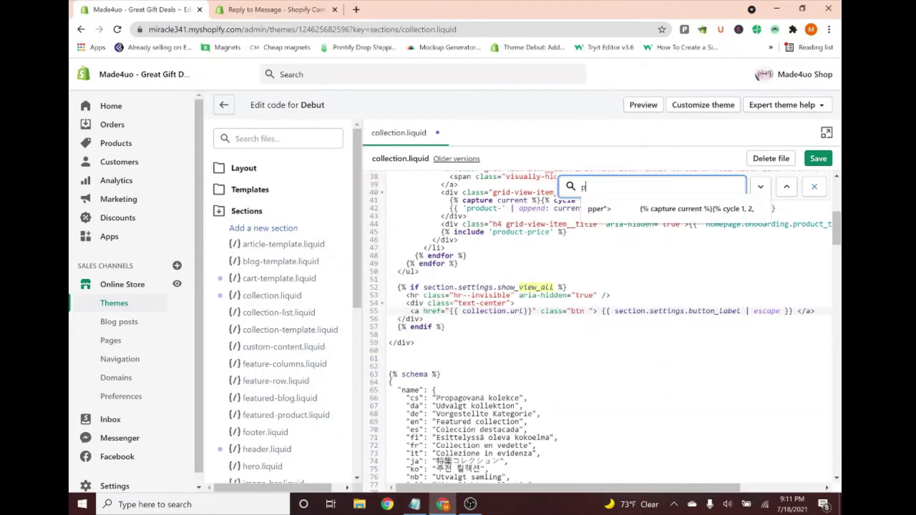
{"action": "type", "text": "preset"}
{"action": "key", "text": "Return"}
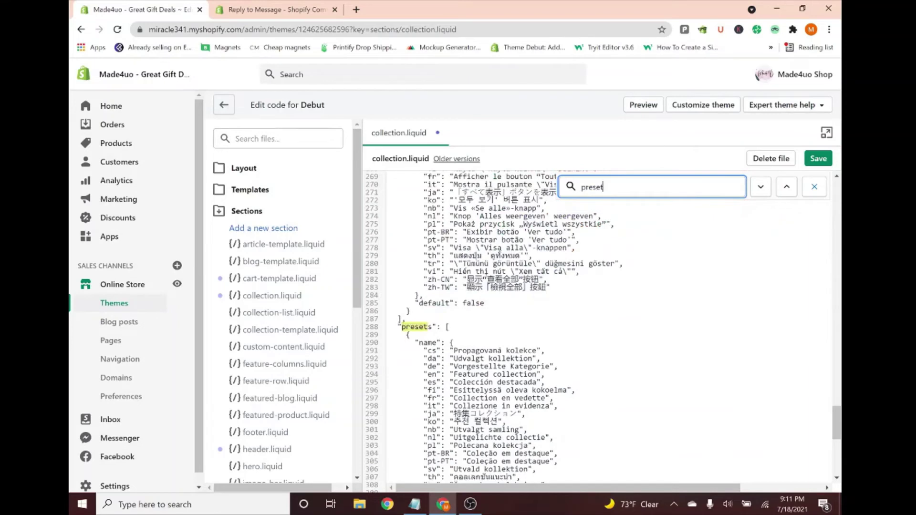
{"action": "left_click", "coordinate": [410, 310]}
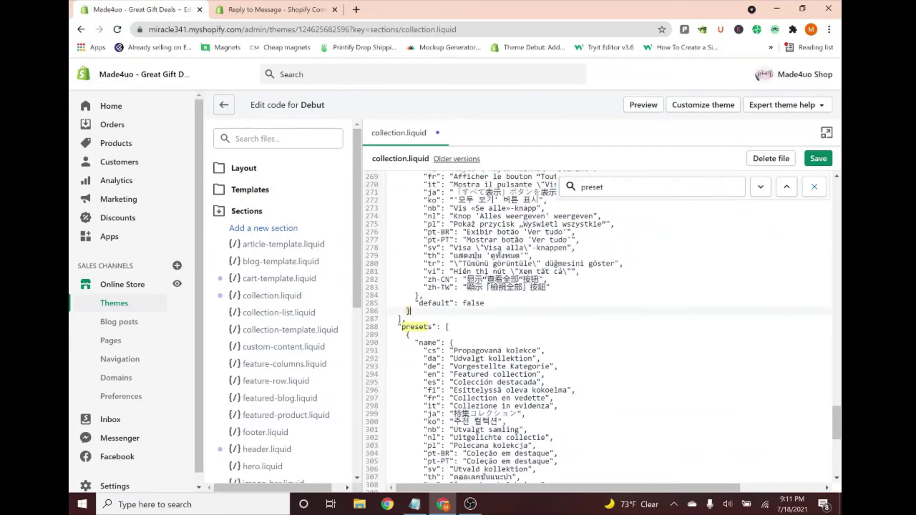
{"action": "key", "text": "Return"}
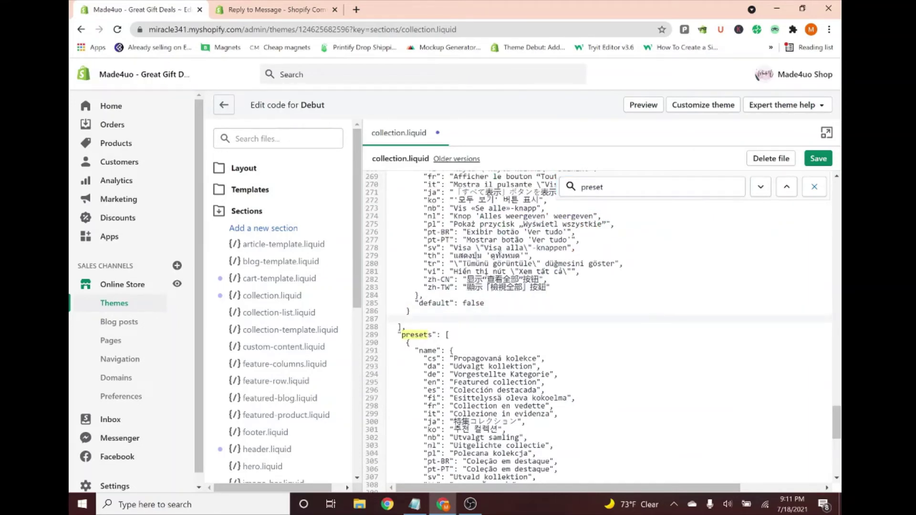
{"action": "key", "text": "ctrl+v"}
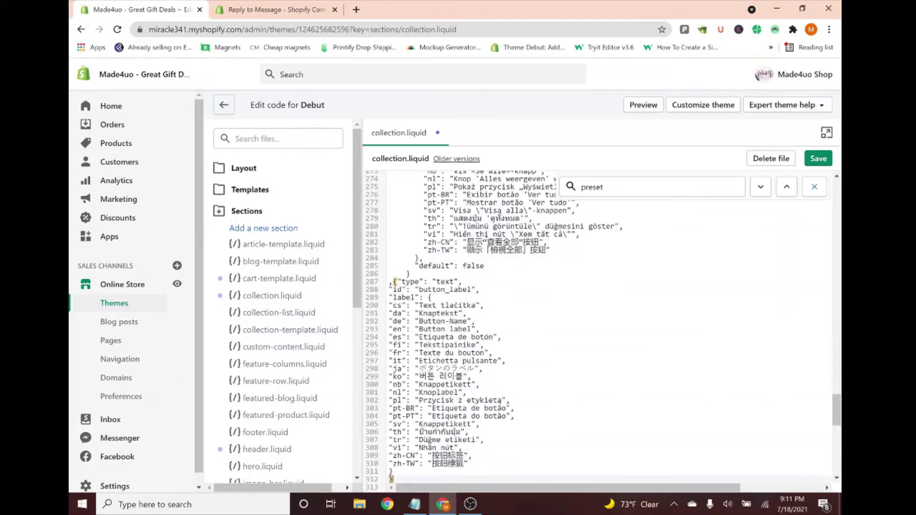
{"action": "left_click", "coordinate": [819, 158]}
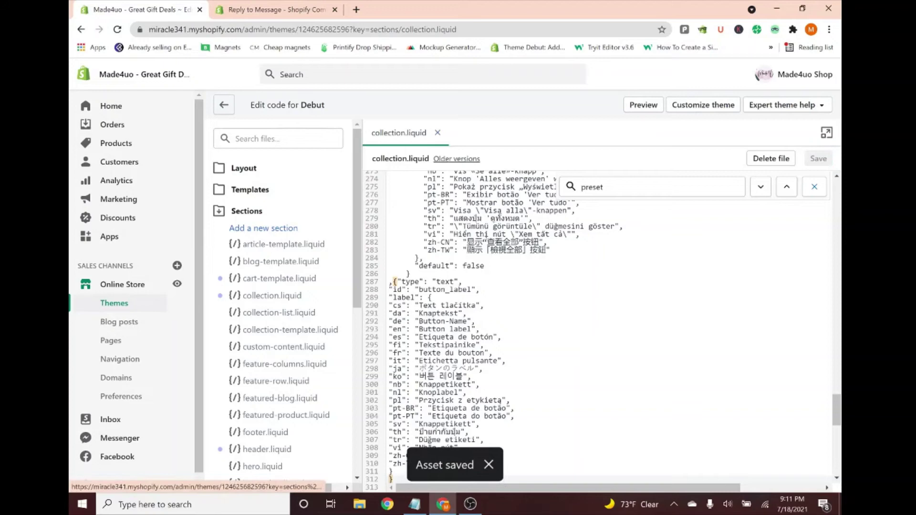
Go to Online Store > Themes and open Debut in the customizer.
{"action": "left_click", "coordinate": [122, 285]}
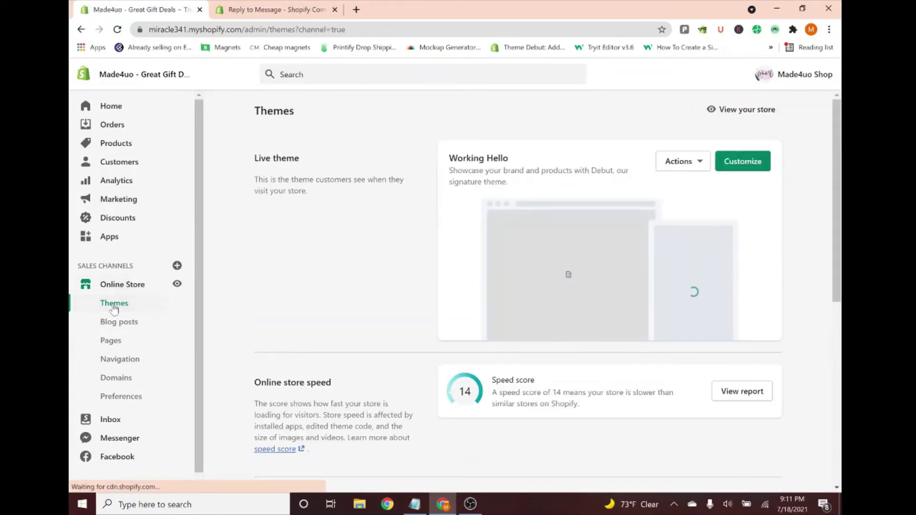
{"action": "scroll", "coordinate": [558, 323], "scroll_direction": "down", "scroll_amount": 5}
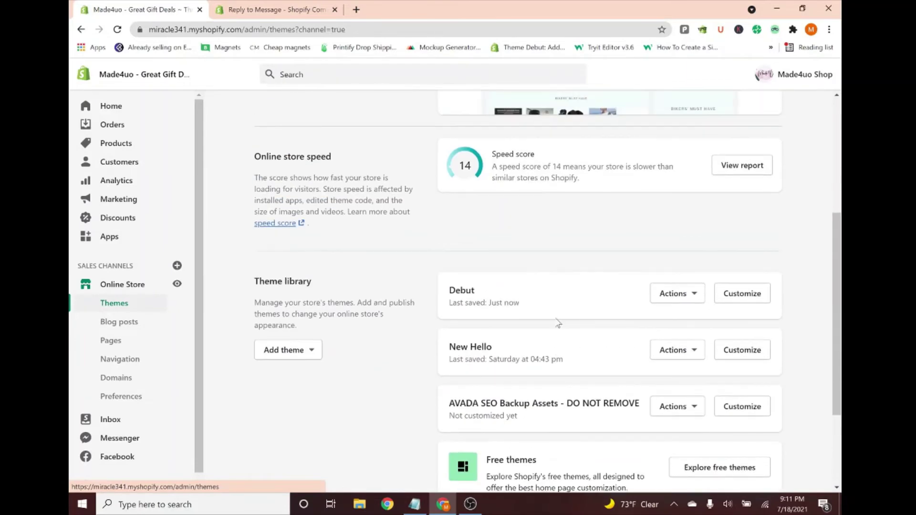
{"action": "left_click", "coordinate": [742, 294]}
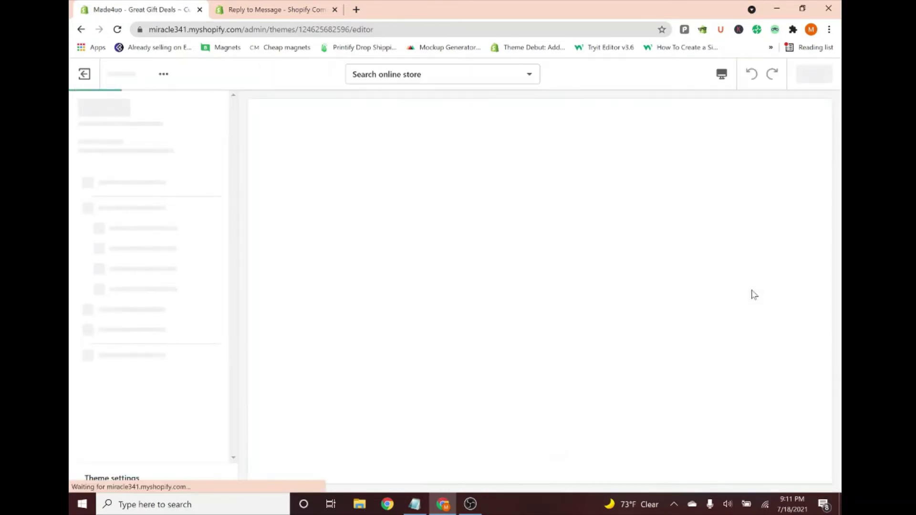
{"action": "scroll", "coordinate": [537, 280], "scroll_direction": "down", "scroll_amount": 5}
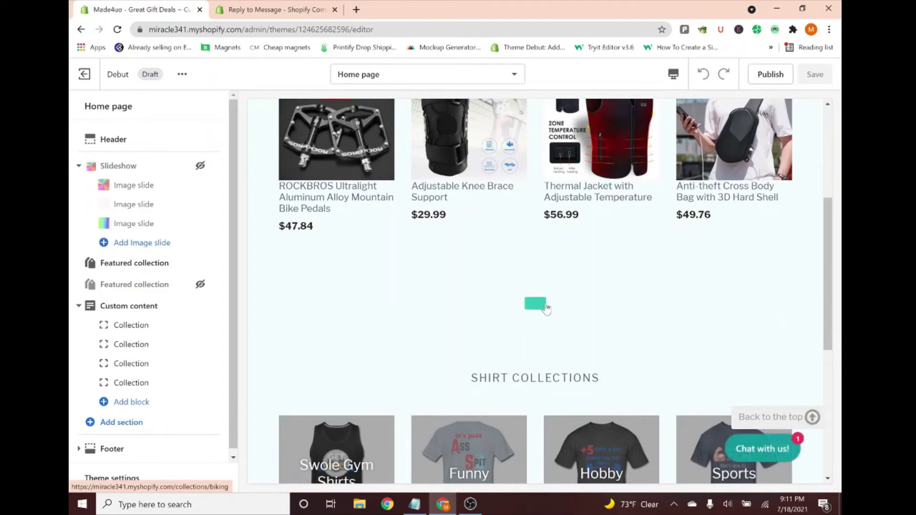
Set the Biking Featured collection's Button label to 'See all', save, and return to sections.
{"action": "left_click", "coordinate": [134, 263]}
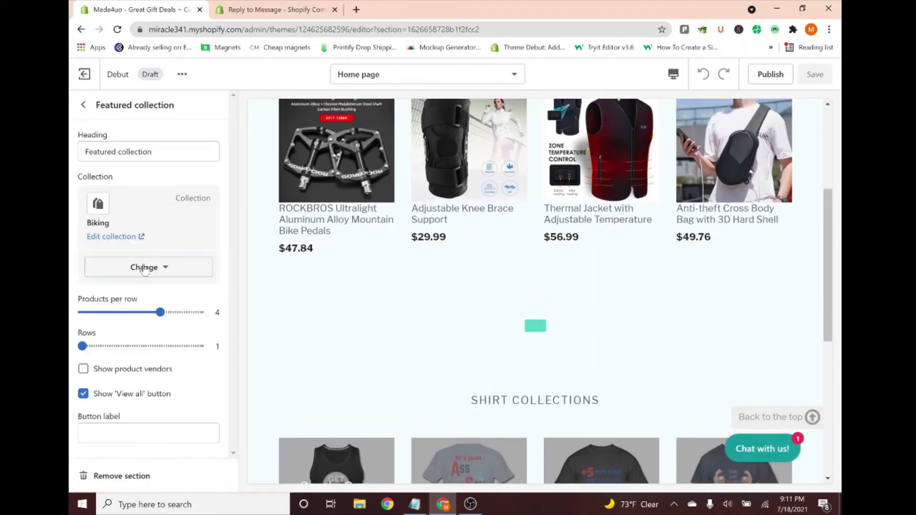
{"action": "left_click", "coordinate": [148, 432]}
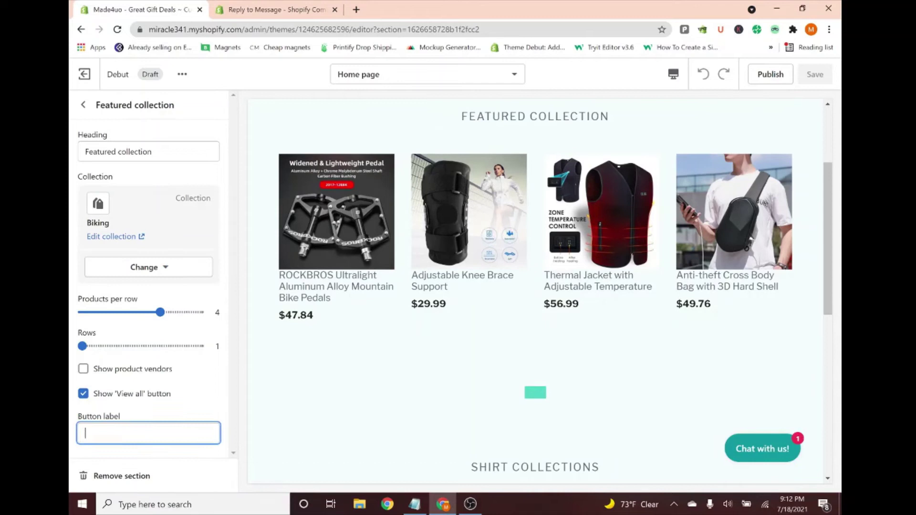
{"action": "type", "text": "Hey"}
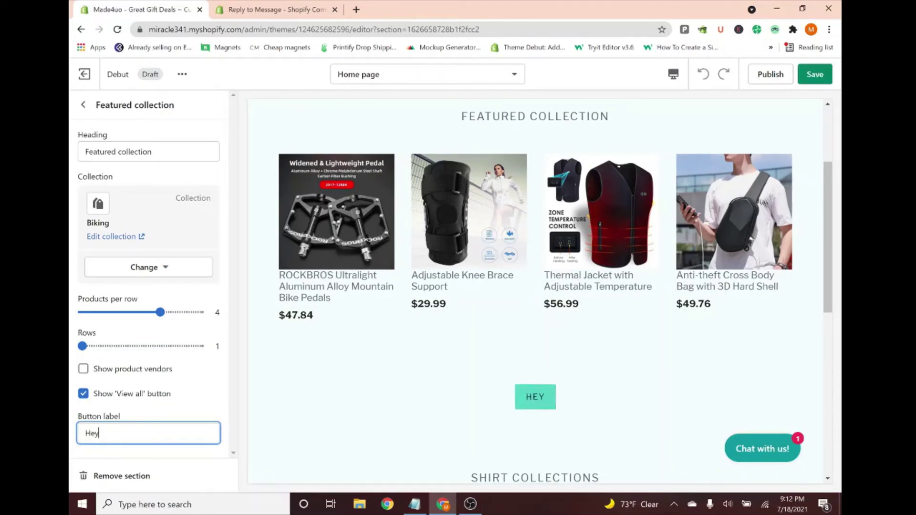
{"action": "key", "text": "BackSpace"}
{"action": "key", "text": "BackSpace"}
{"action": "key", "text": "BackSpace"}
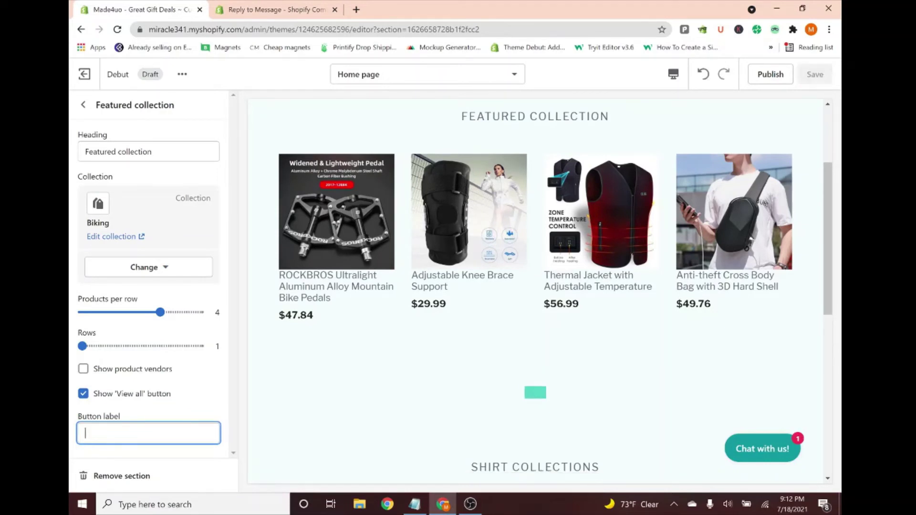
{"action": "type", "text": "water"}
{"action": "key", "text": "BackSpace"}
{"action": "key", "text": "BackSpace"}
{"action": "key", "text": "BackSpace"}
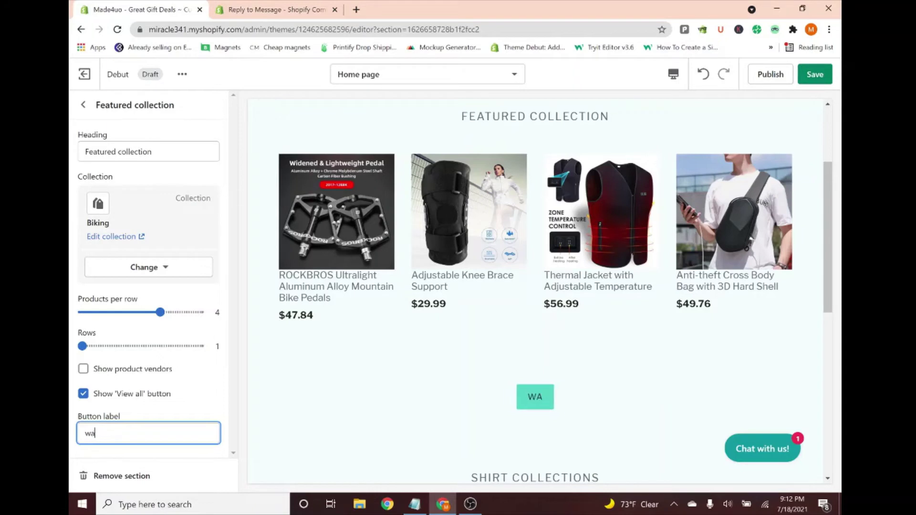
{"action": "key", "text": "BackSpace"}
{"action": "key", "text": "BackSpace"}
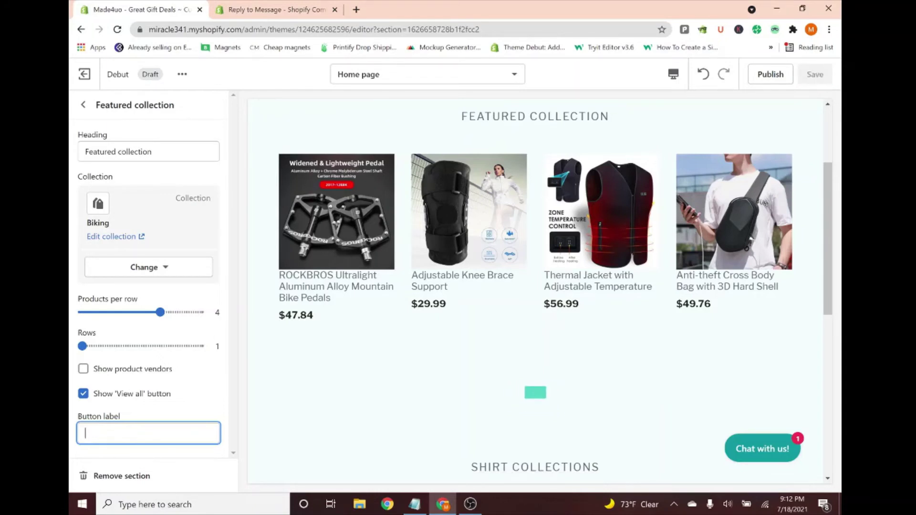
{"action": "type", "text": "See all"}
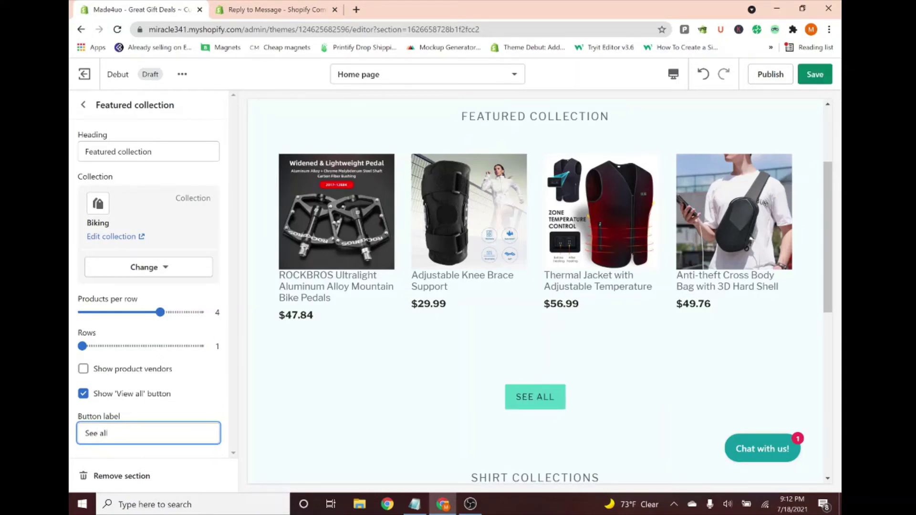
{"action": "left_click", "coordinate": [813, 76]}
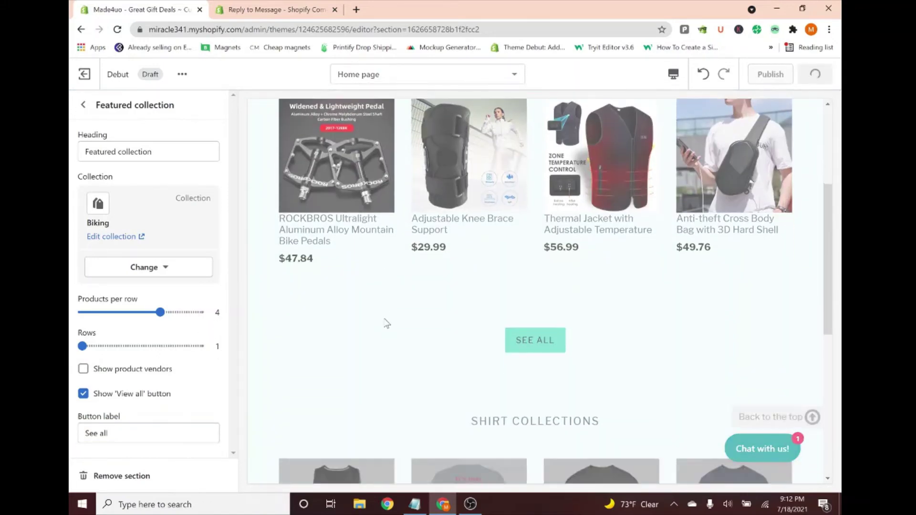
{"action": "left_click", "coordinate": [83, 105]}
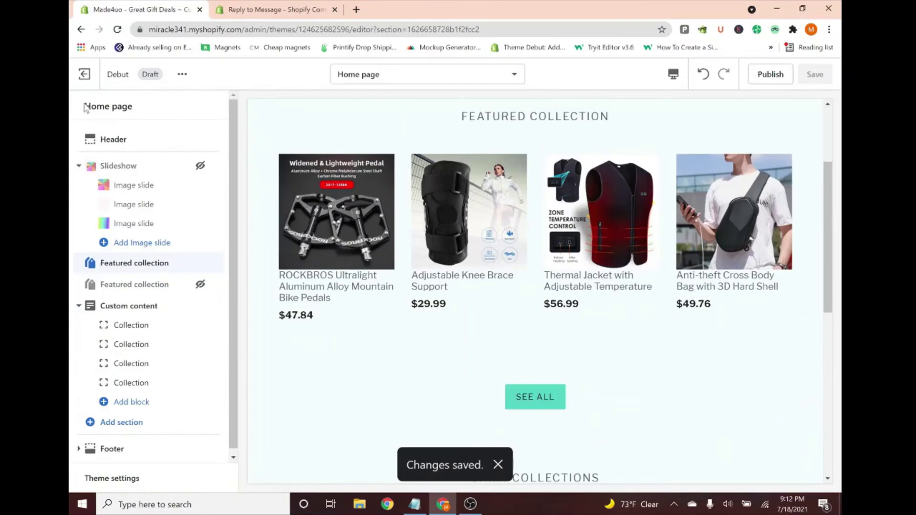
{"action": "scroll", "coordinate": [380, 344], "scroll_direction": "down", "scroll_amount": 4}
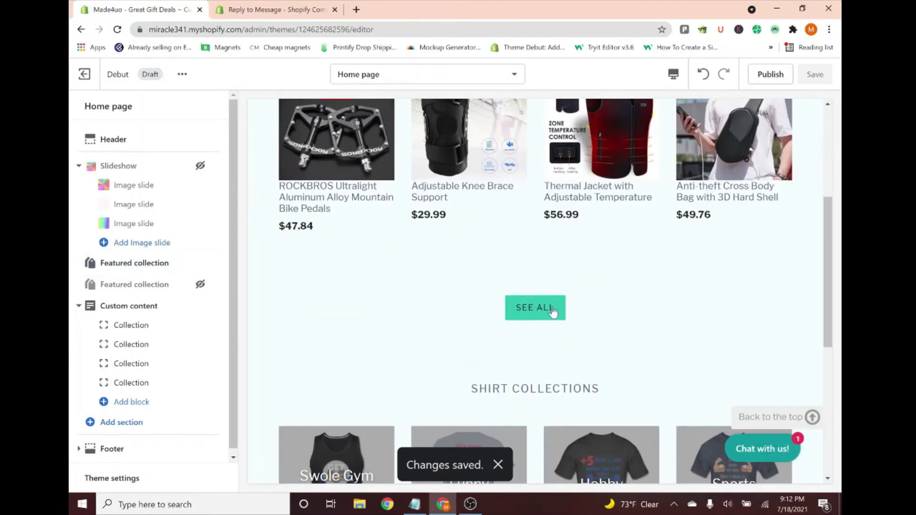
{"action": "scroll", "coordinate": [553, 311], "scroll_direction": "down", "scroll_amount": 3}
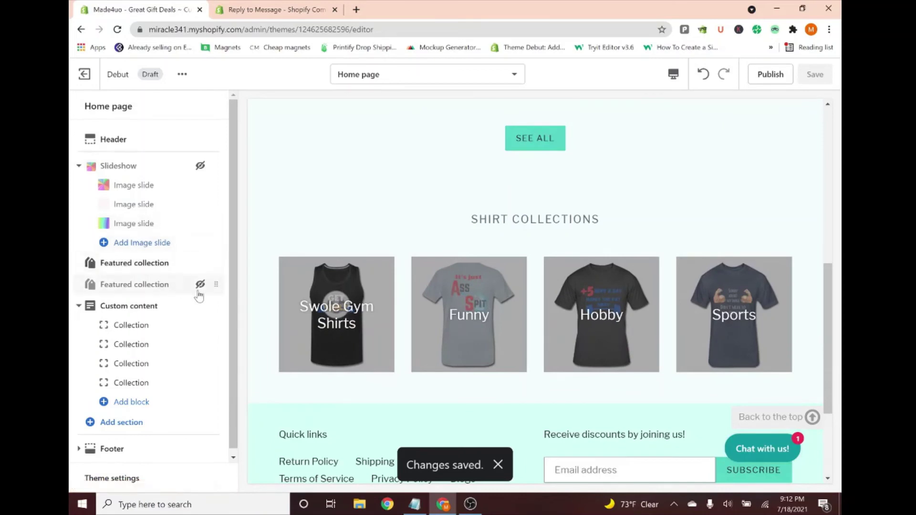
Unhide the second Featured collection, set its Button label to 'Shirts', and save.
{"action": "left_click", "coordinate": [201, 284]}
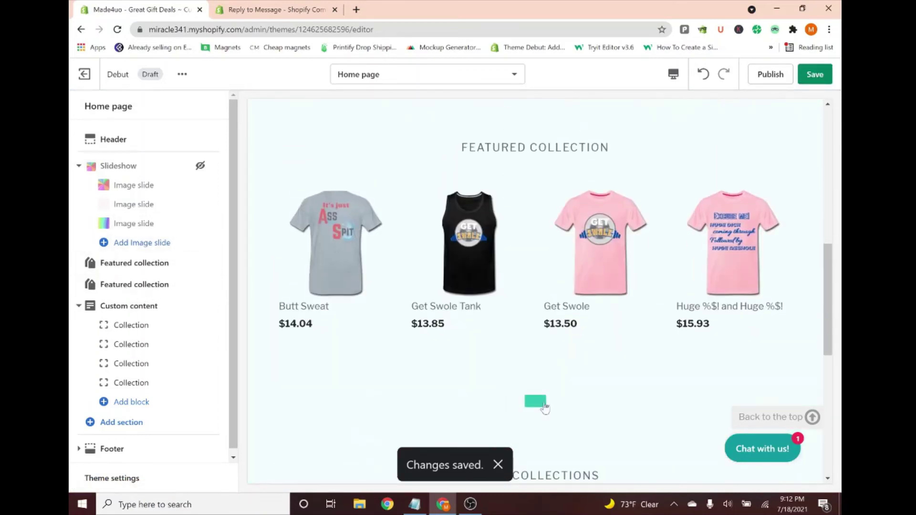
{"action": "left_click", "coordinate": [134, 284]}
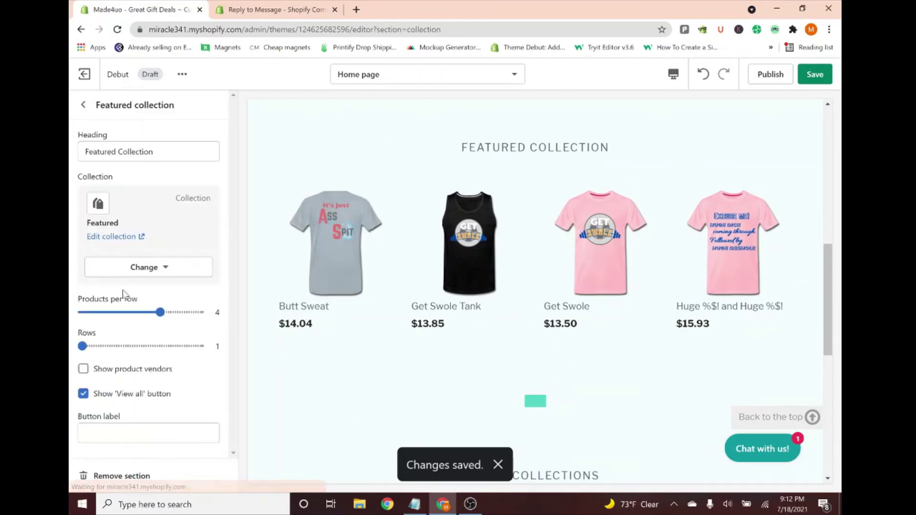
{"action": "left_click", "coordinate": [148, 432]}
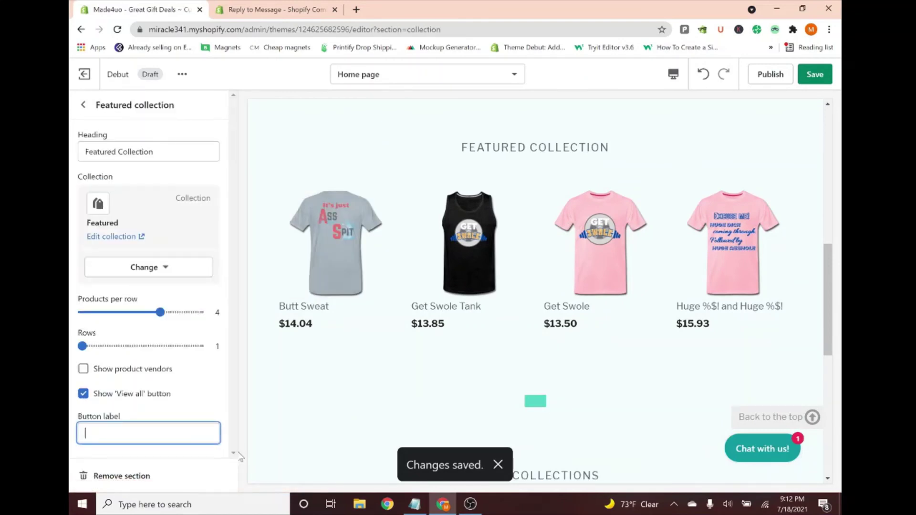
{"action": "type", "text": "Love SH"}
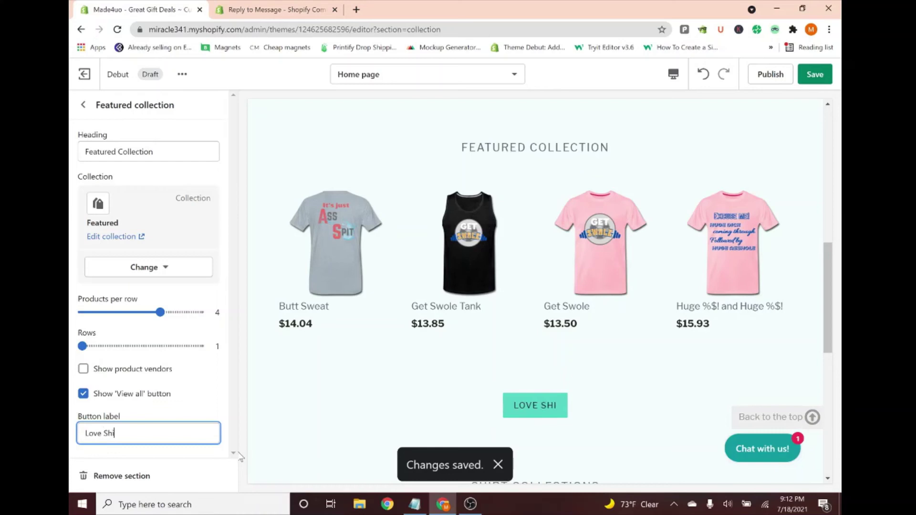
{"action": "key", "text": "BackSpace"}
{"action": "key", "text": "BackSpace"}
{"action": "key", "text": "BackSpace"}
{"action": "key", "text": "BackSpace"}
{"action": "key", "text": "BackSpace"}
{"action": "key", "text": "BackSpace"}
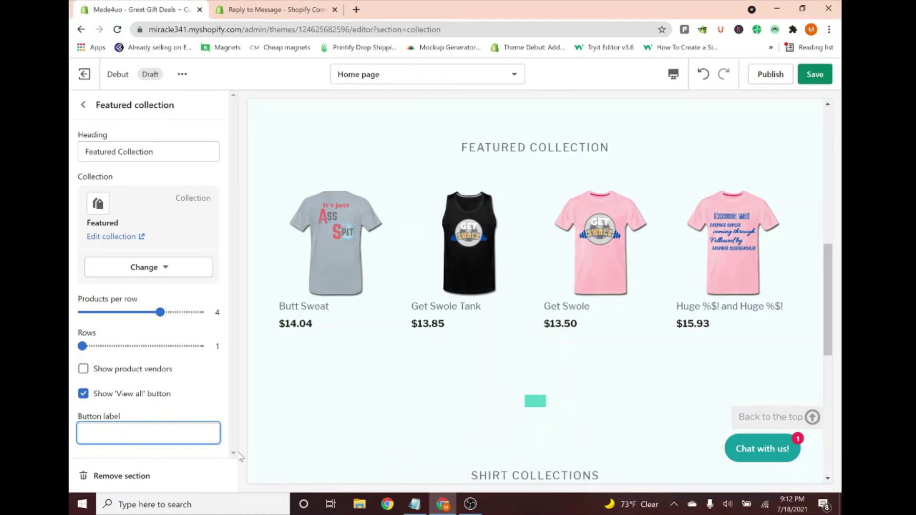
{"action": "scroll", "coordinate": [283, 394], "scroll_direction": "up", "scroll_amount": 3}
{"action": "scroll", "coordinate": [286, 387], "scroll_direction": "down", "scroll_amount": 1}
{"action": "scroll", "coordinate": [286, 383], "scroll_direction": "up", "scroll_amount": 2}
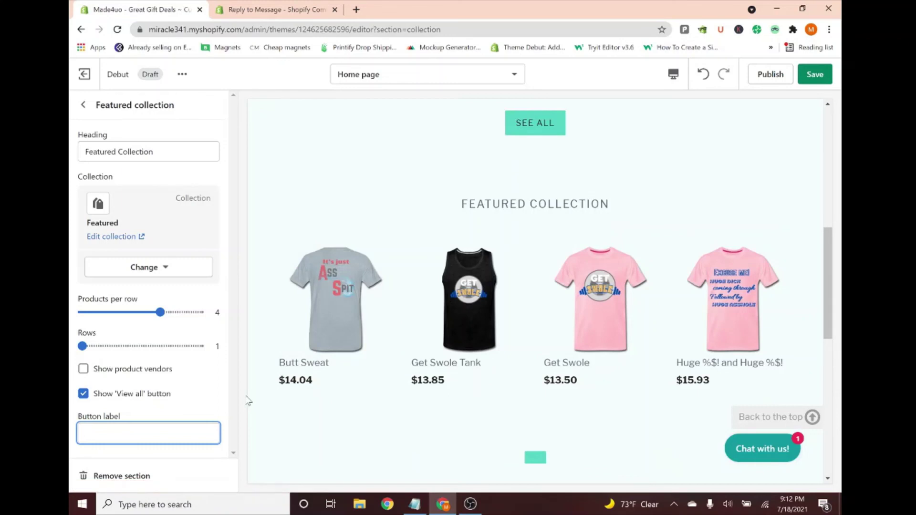
{"action": "type", "text": "Shirts"}
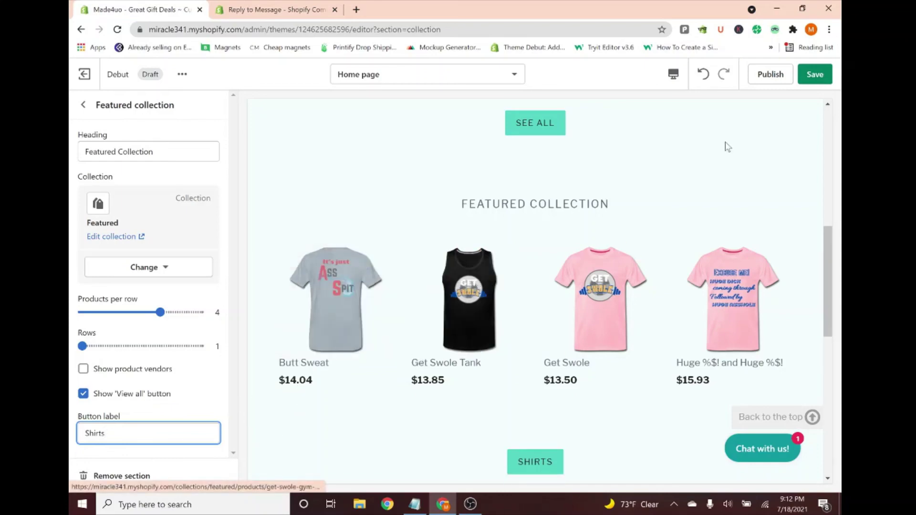
{"action": "left_click", "coordinate": [815, 74]}
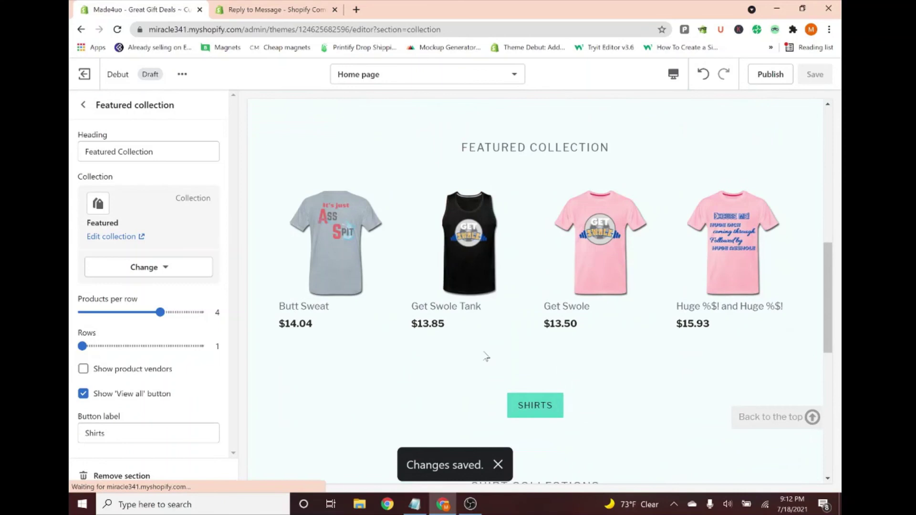
{"action": "scroll", "coordinate": [486, 356], "scroll_direction": "up", "scroll_amount": 2}
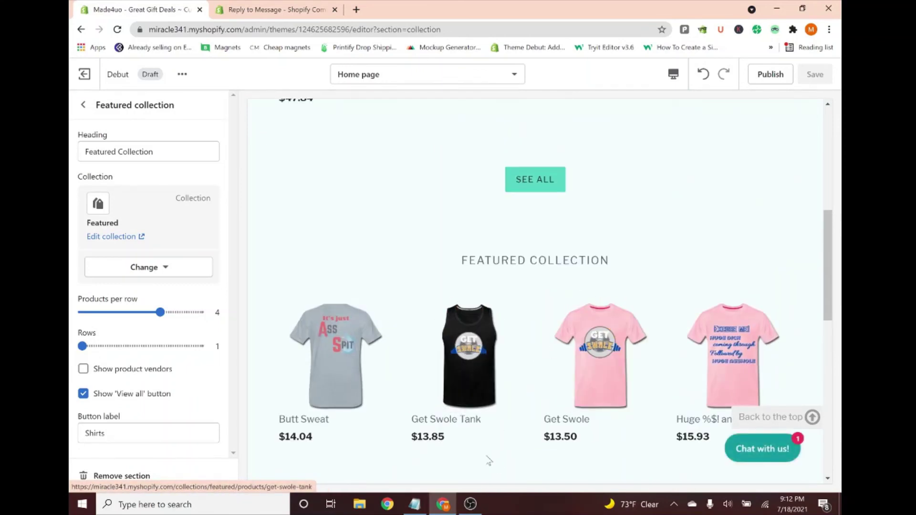